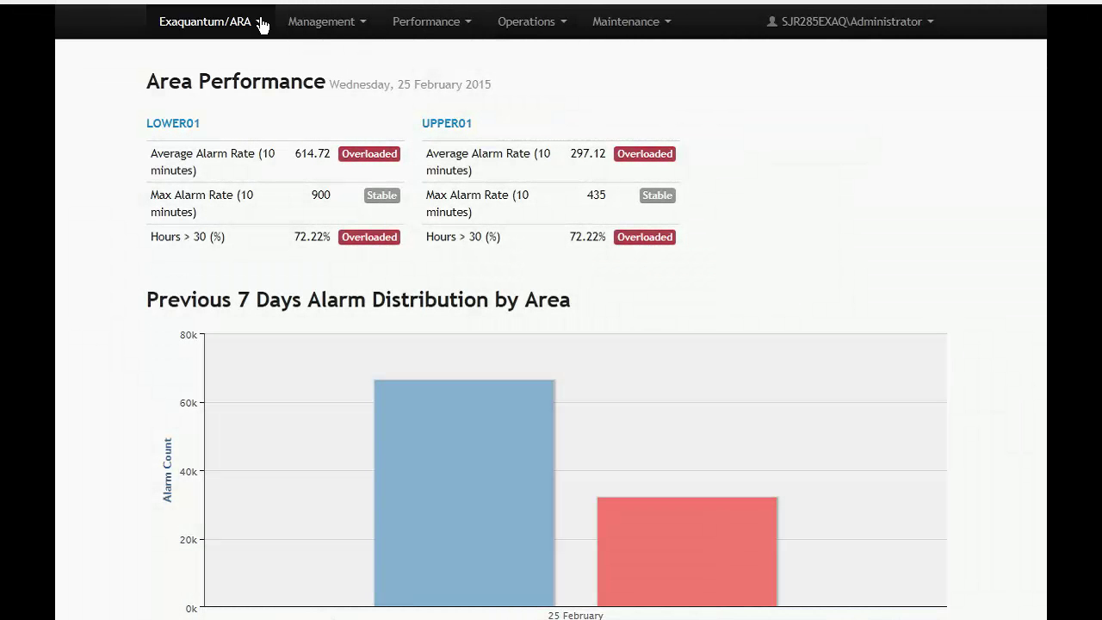
Browse the Management, Performance, Operations and Maintenance report lists from the main menu
left_click(262, 26)
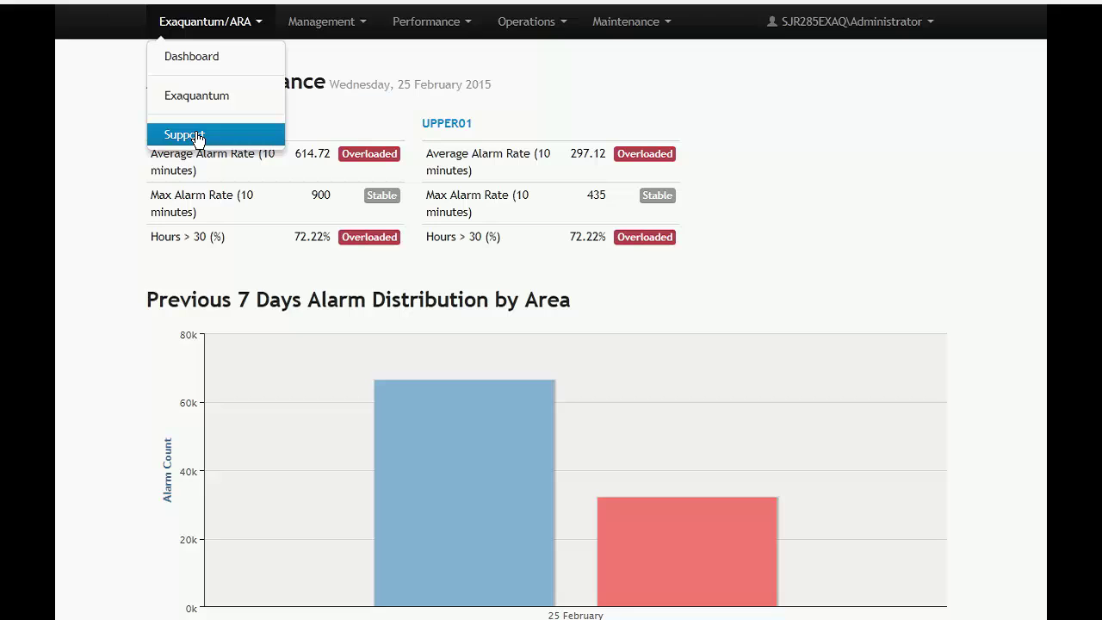
left_click(337, 28)
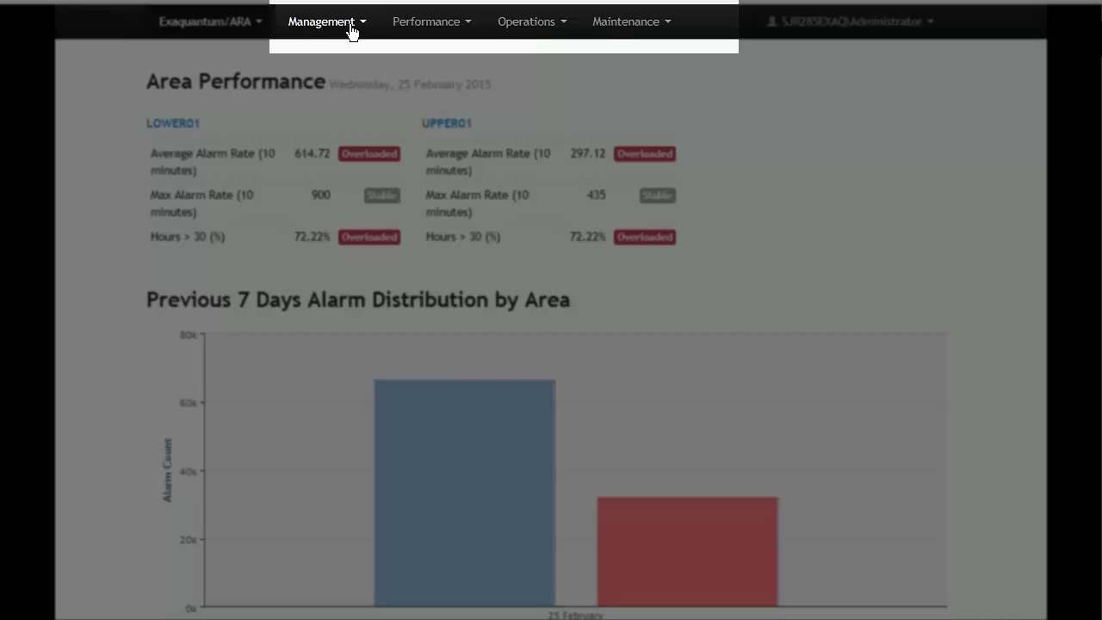
left_click(364, 30)
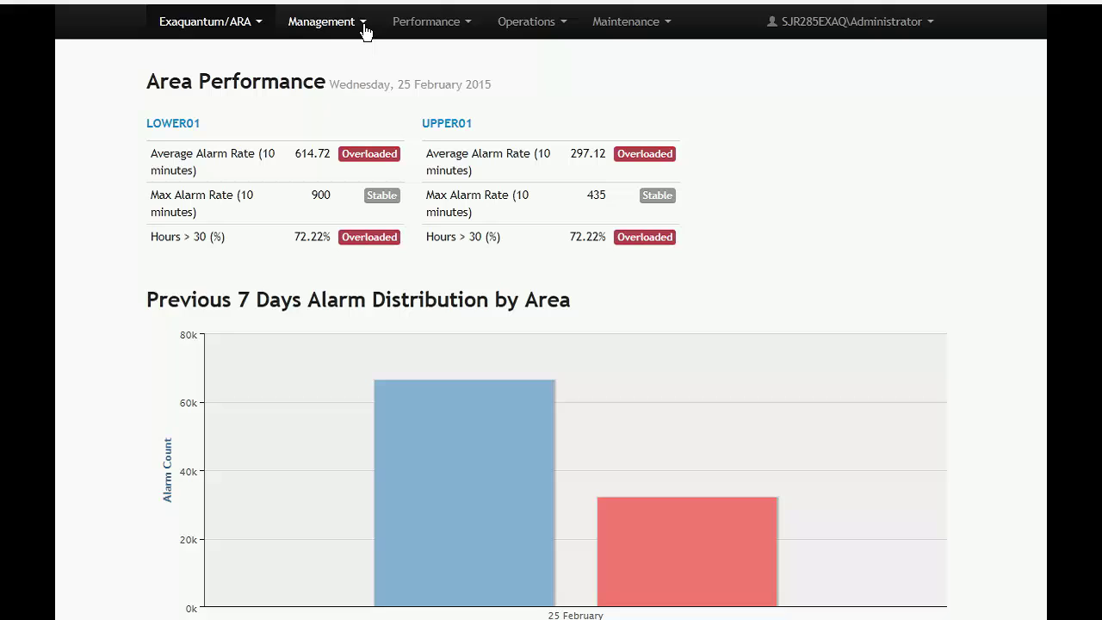
left_click(364, 29)
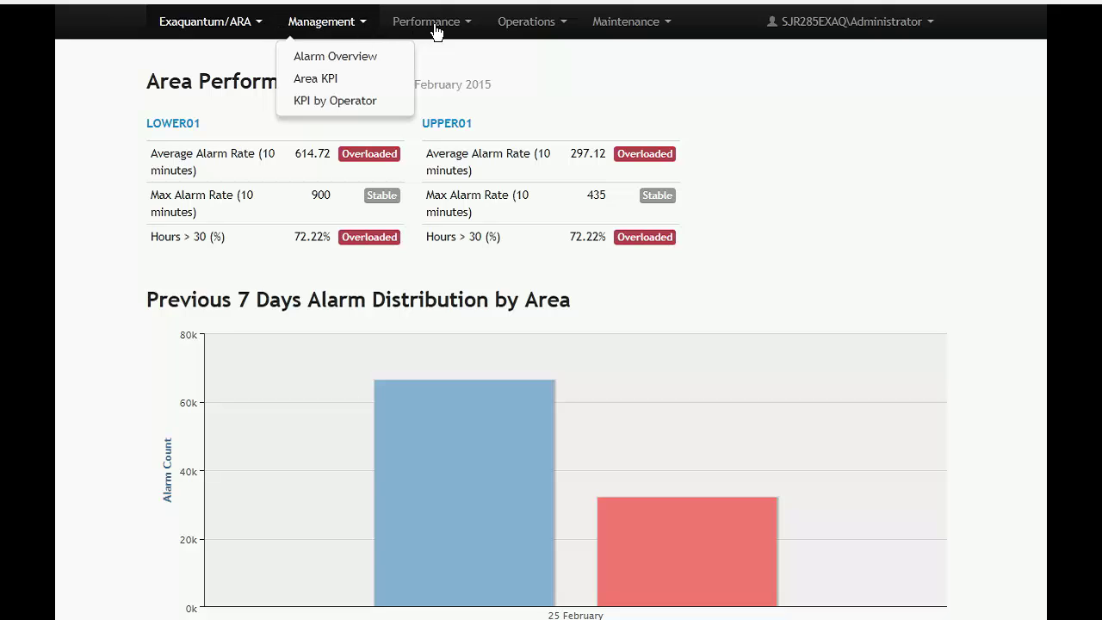
left_click(467, 29)
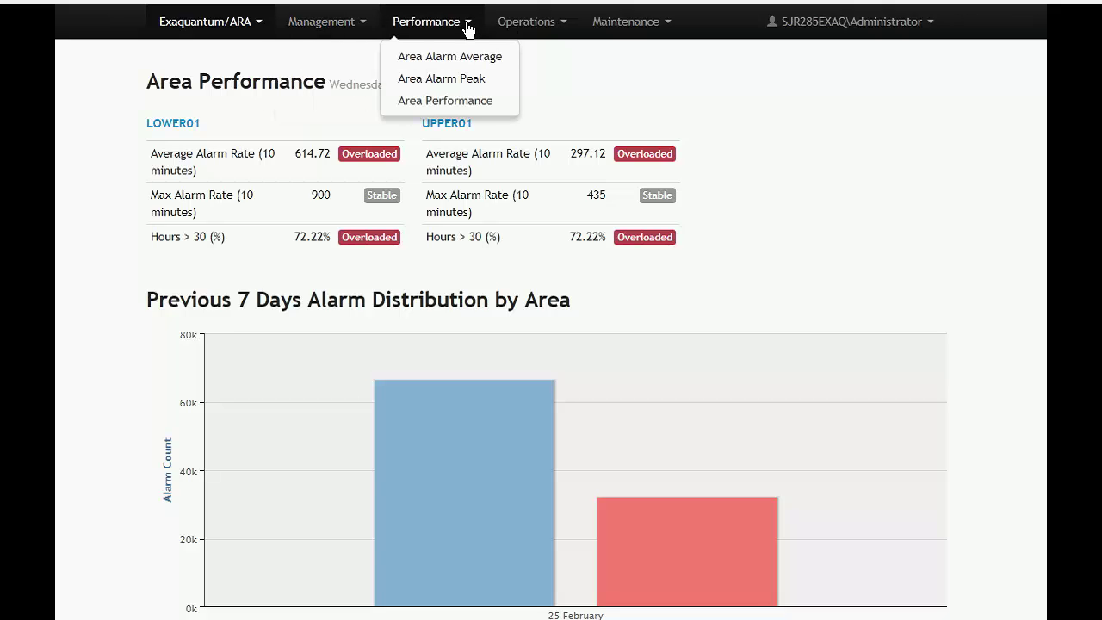
left_click(563, 30)
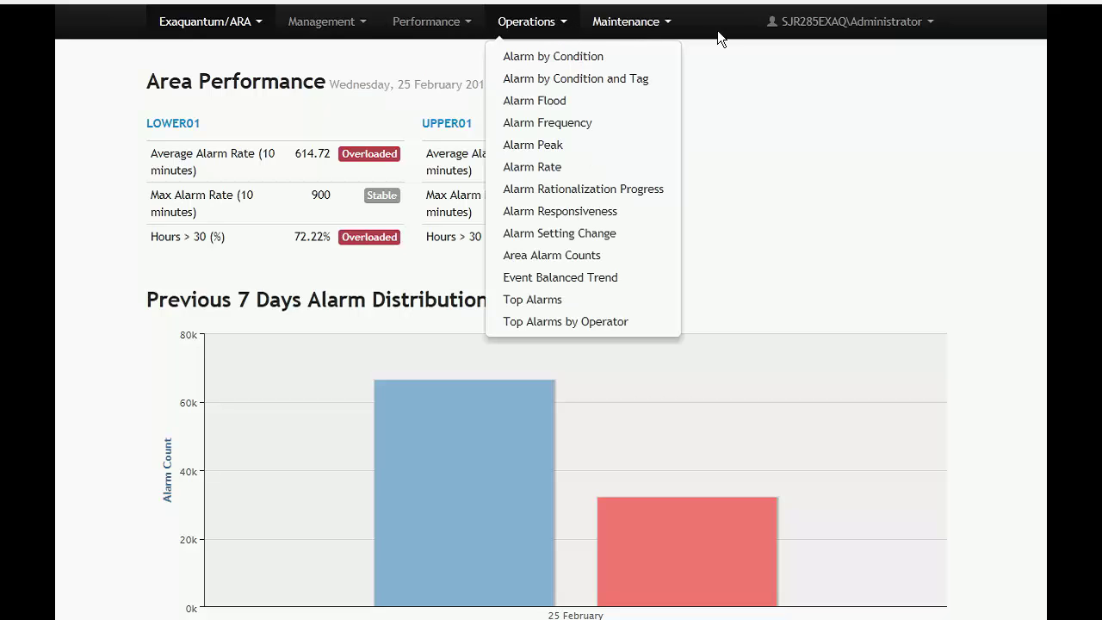
left_click(669, 33)
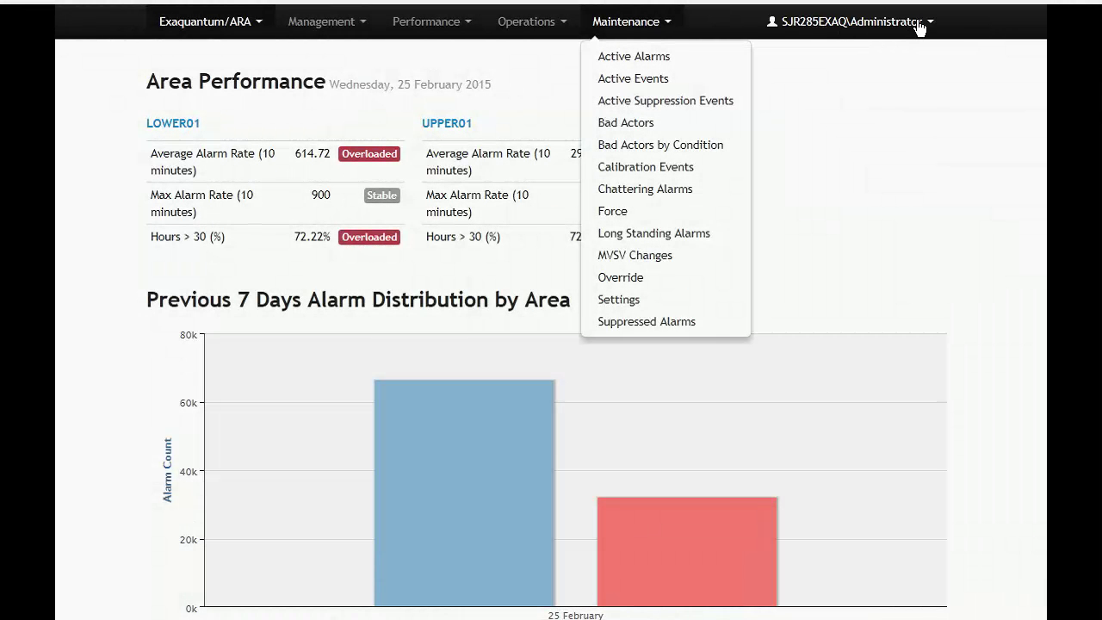
Check the account's interface language options, then return to the Area Performance dashboard
left_click(920, 28)
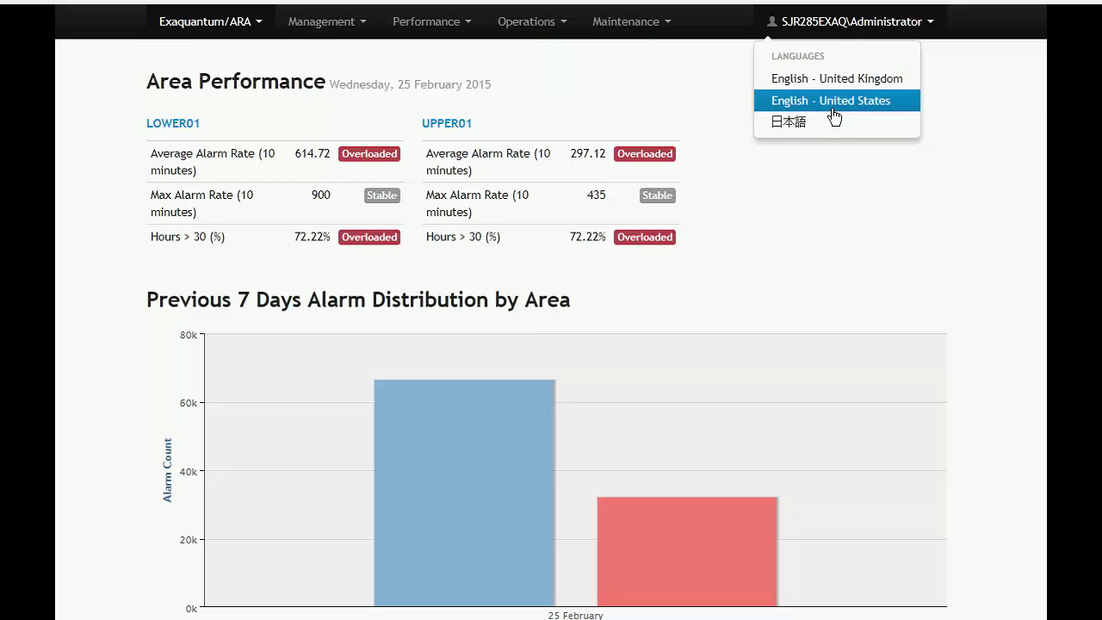
left_click(207, 25)
left_click(197, 56)
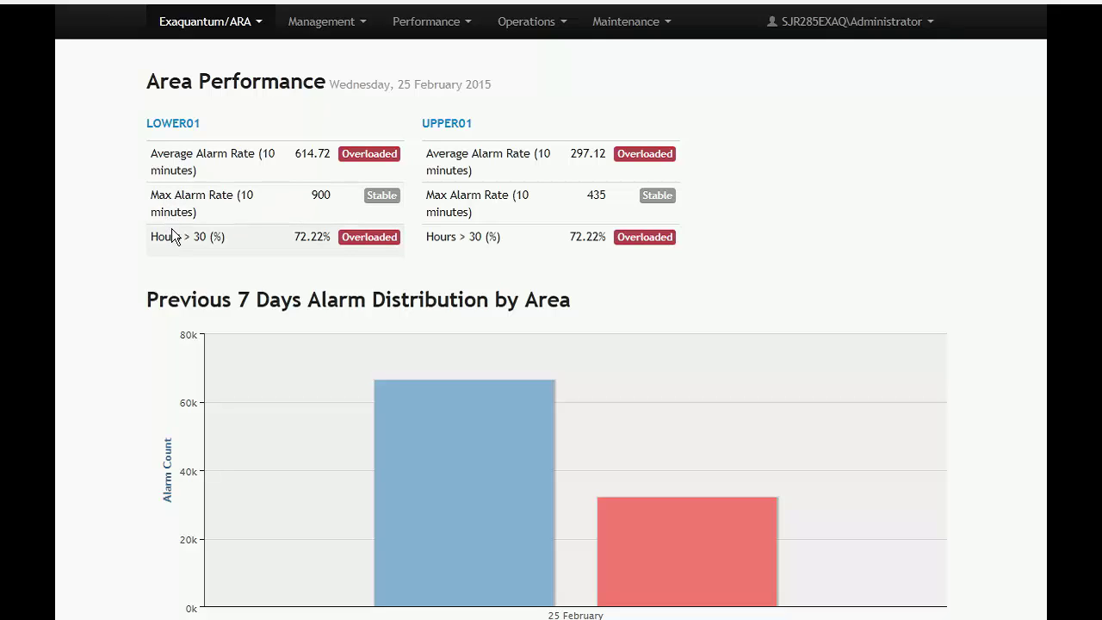
left_click(175, 124)
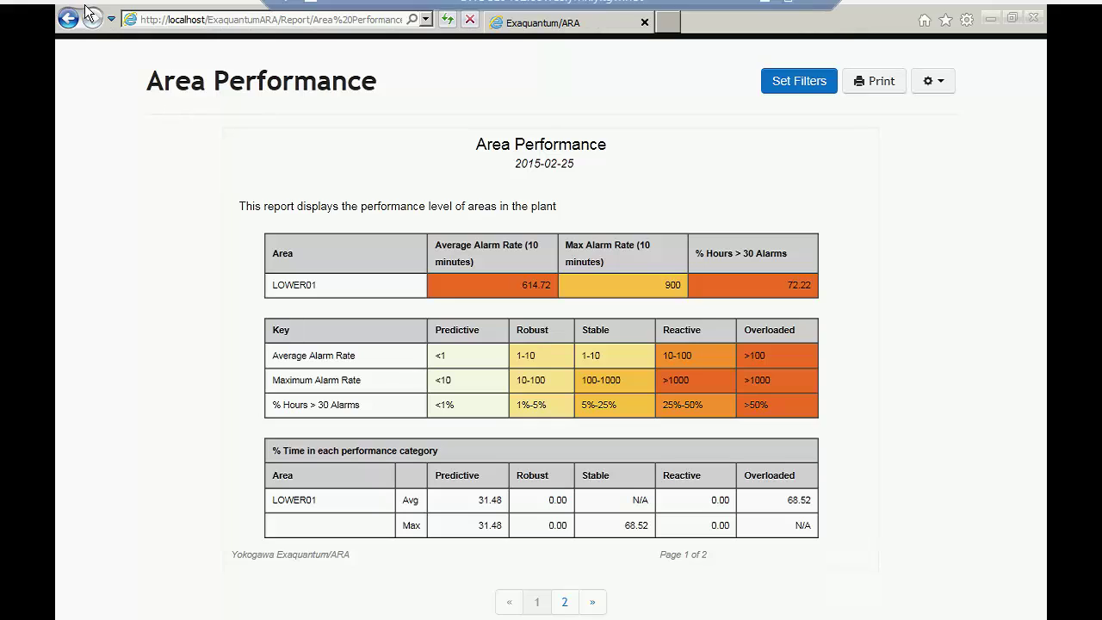
left_click(68, 18)
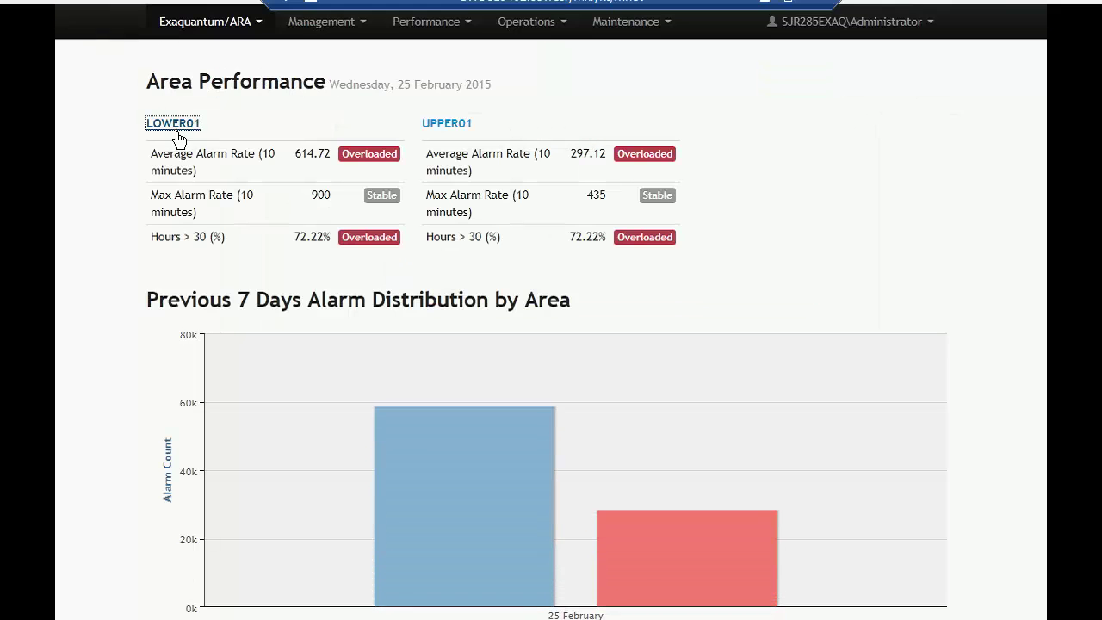
left_click(239, 157)
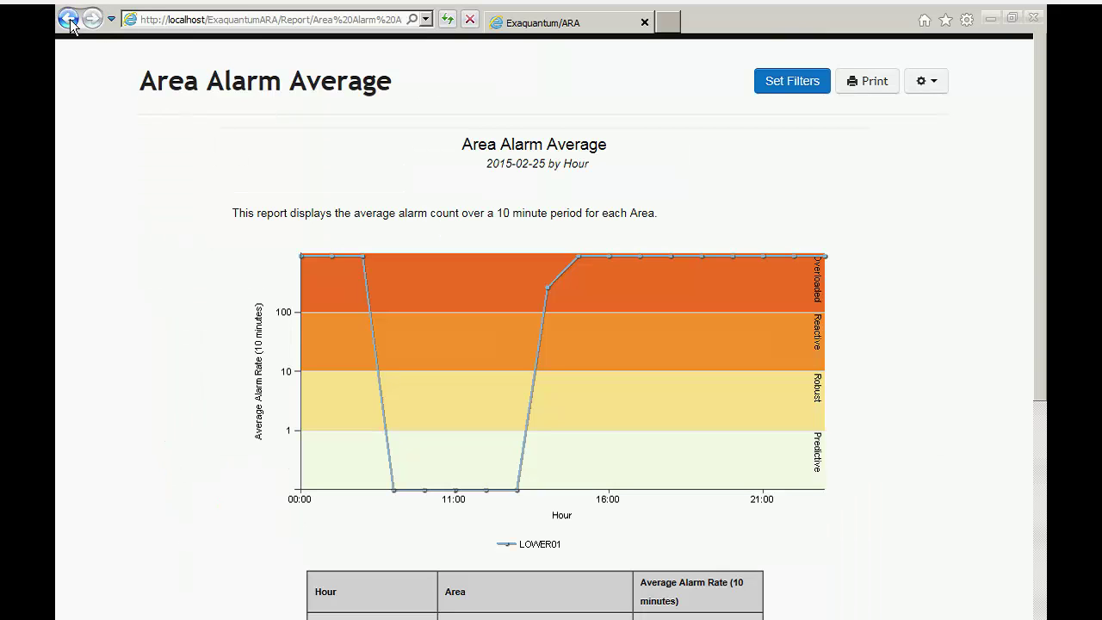
left_click(69, 18)
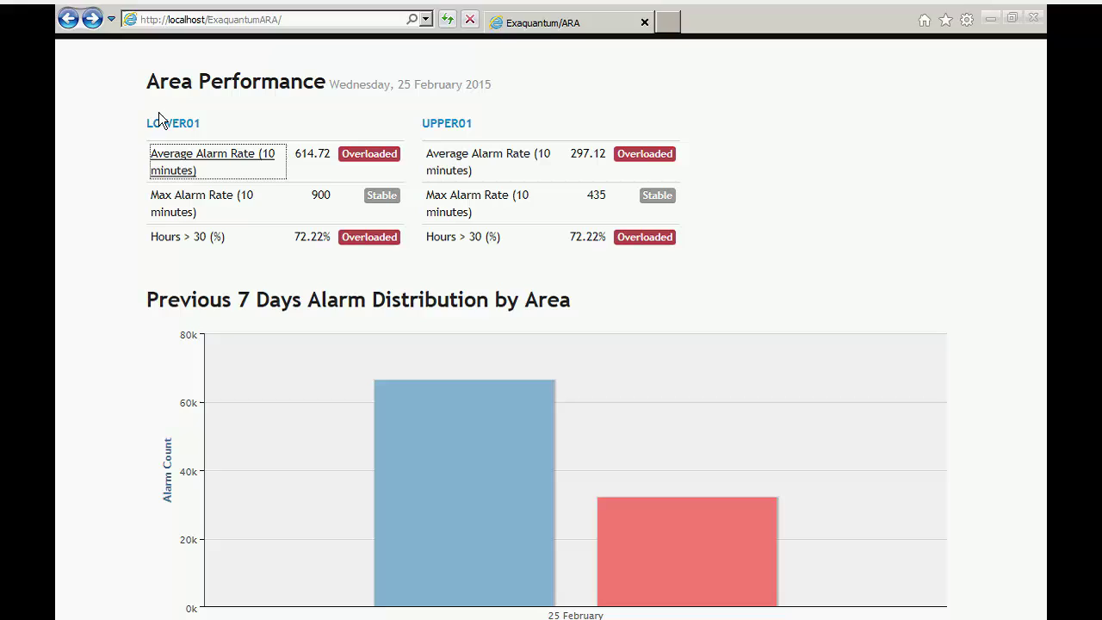
left_click(200, 198)
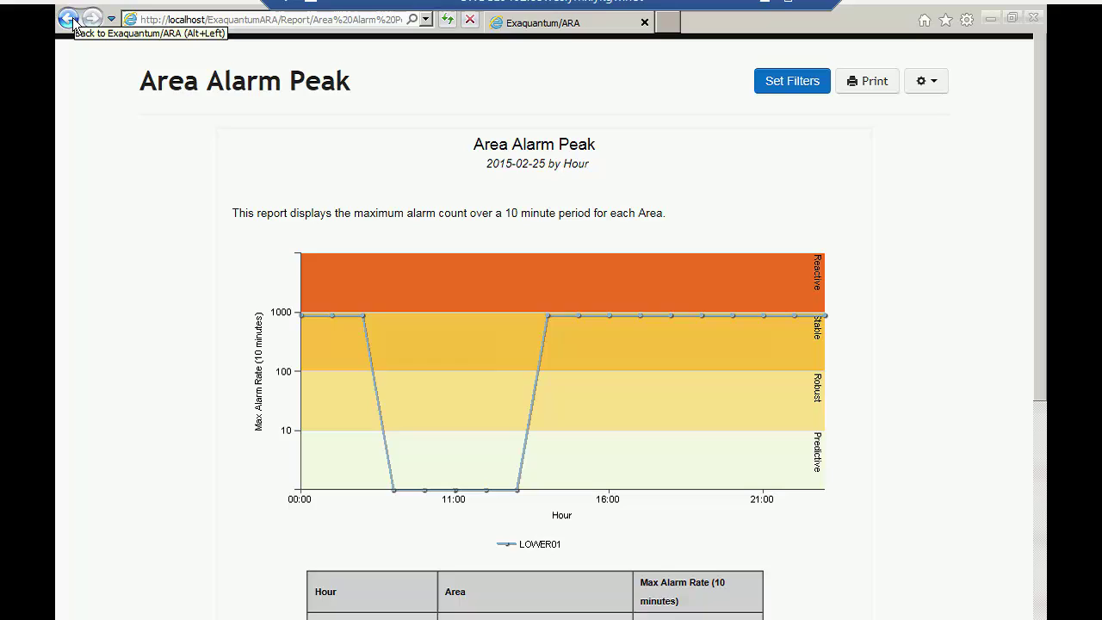
left_click(69, 19)
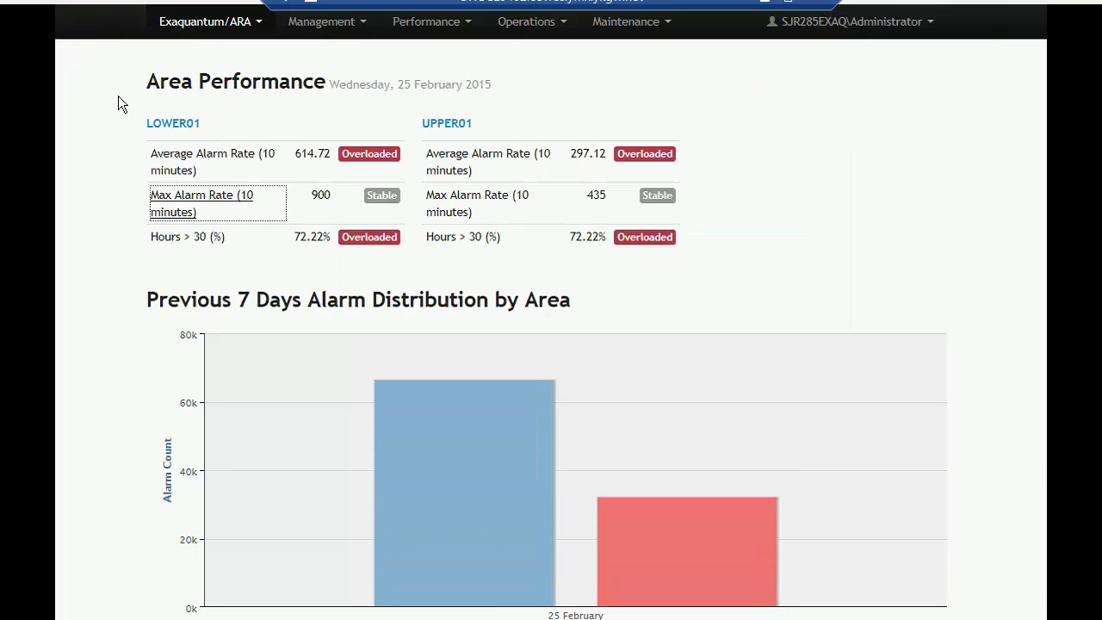
left_click(344, 263)
mouse_move(707, 427)
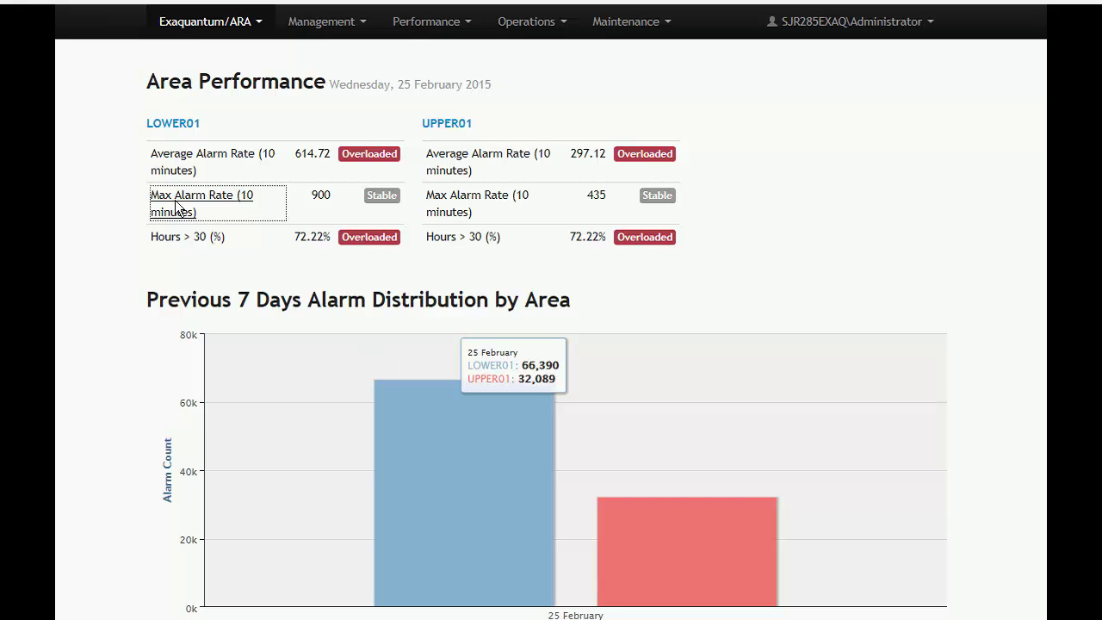
left_click(255, 28)
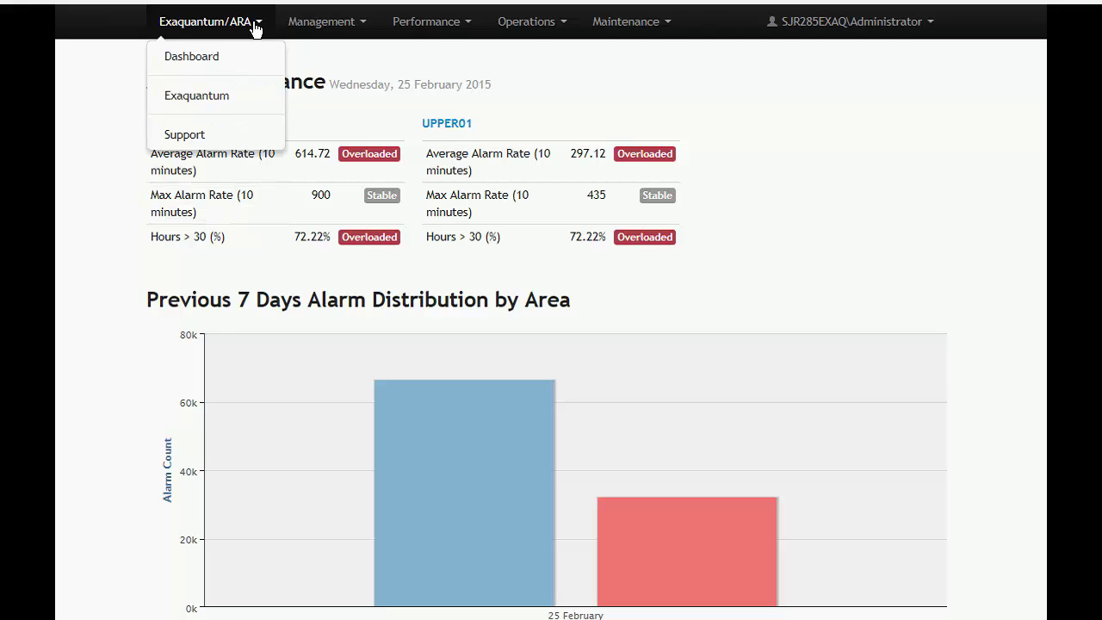
left_click(189, 138)
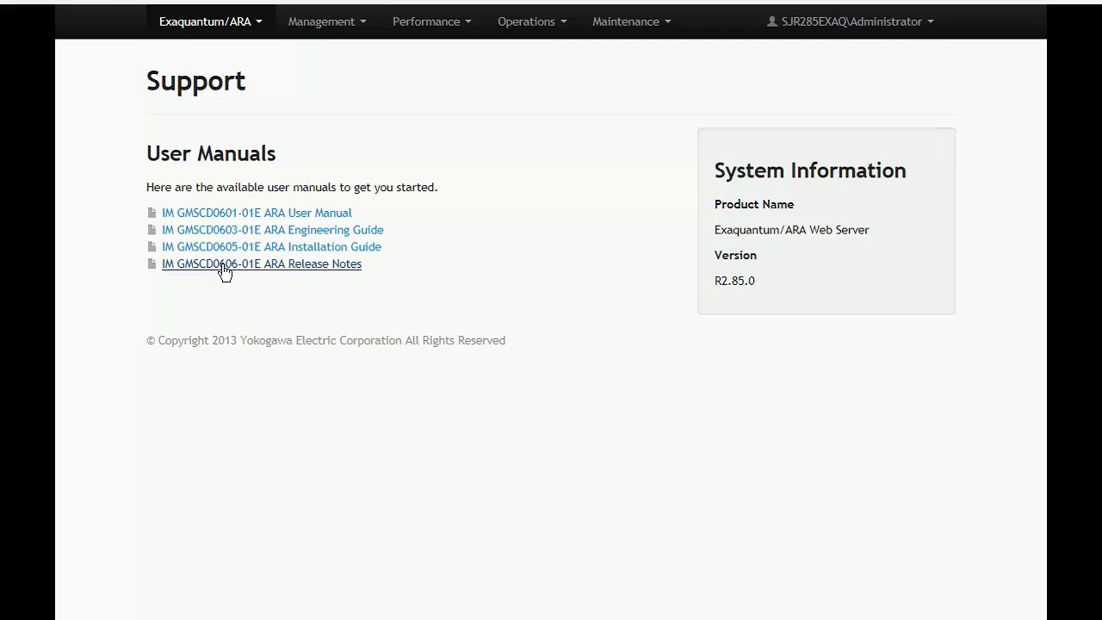
left_click(262, 29)
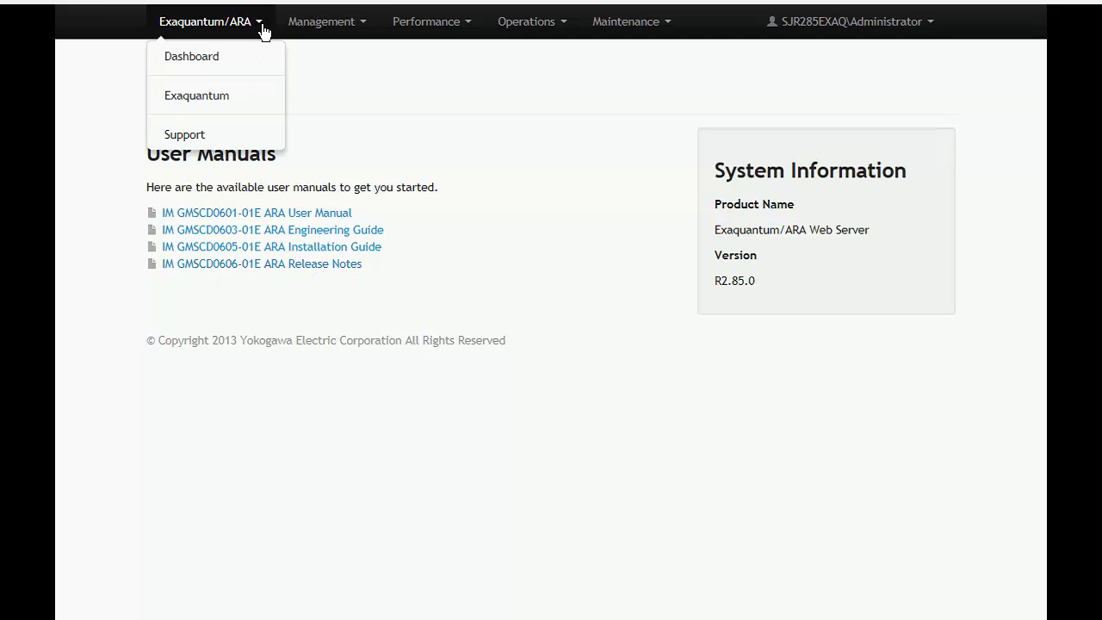
left_click(193, 61)
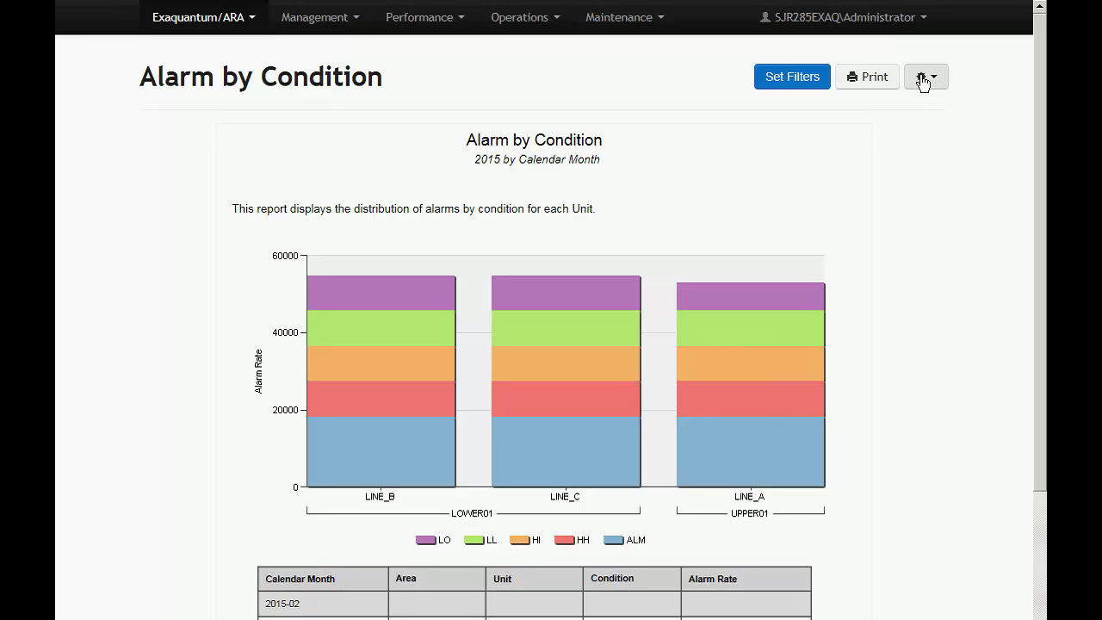
Look over the Alarm by Condition report's export format options, then dismiss them
left_click(924, 80)
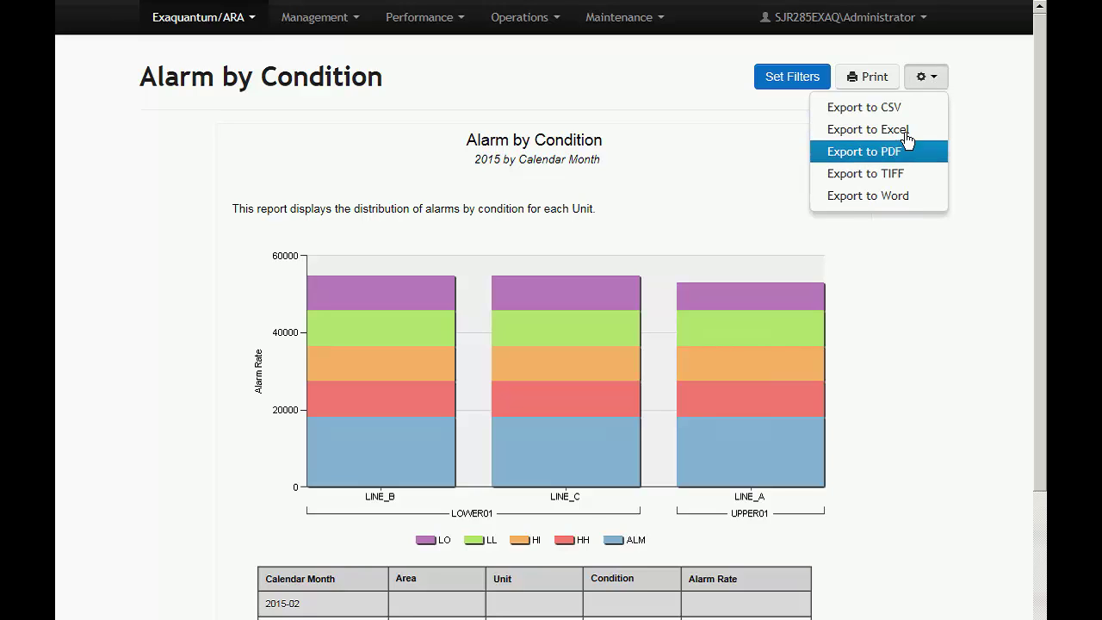
left_click(965, 117)
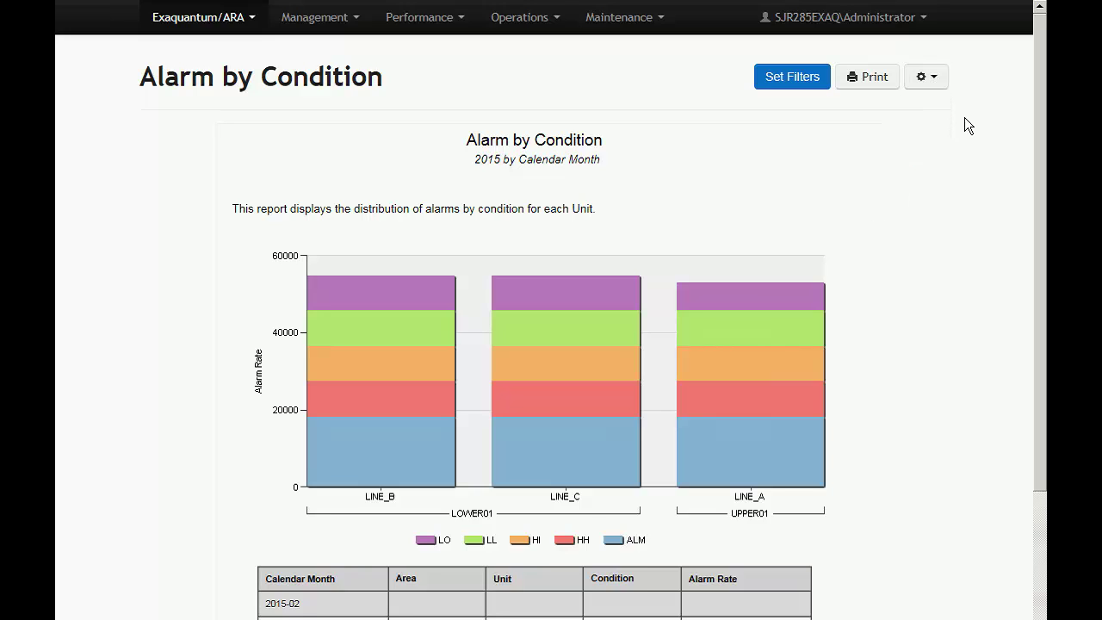
left_click(777, 83)
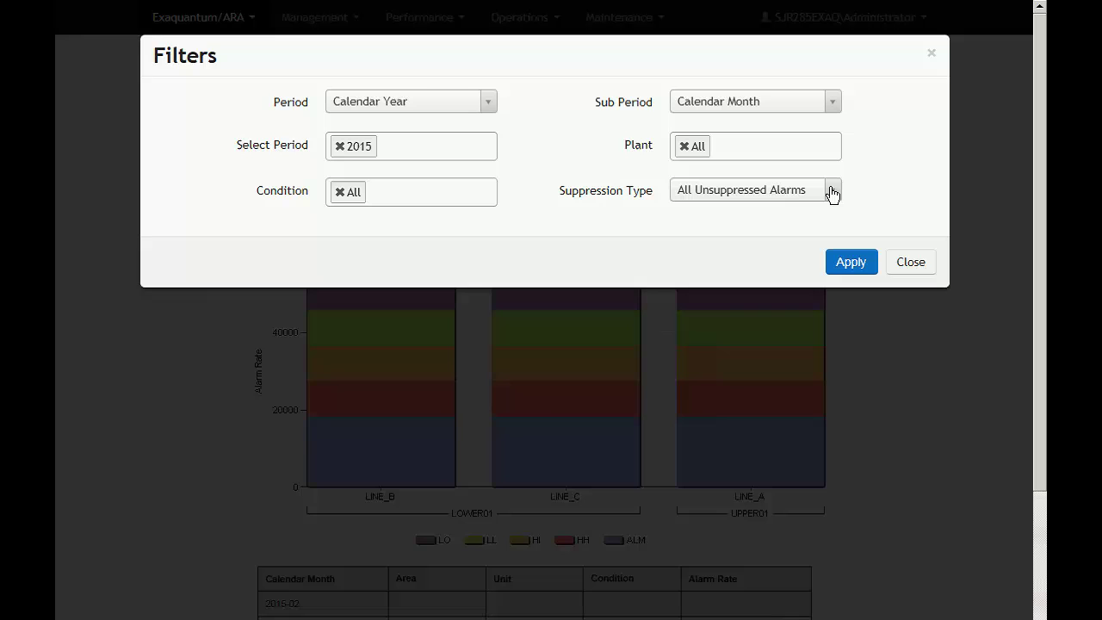
left_click(832, 192)
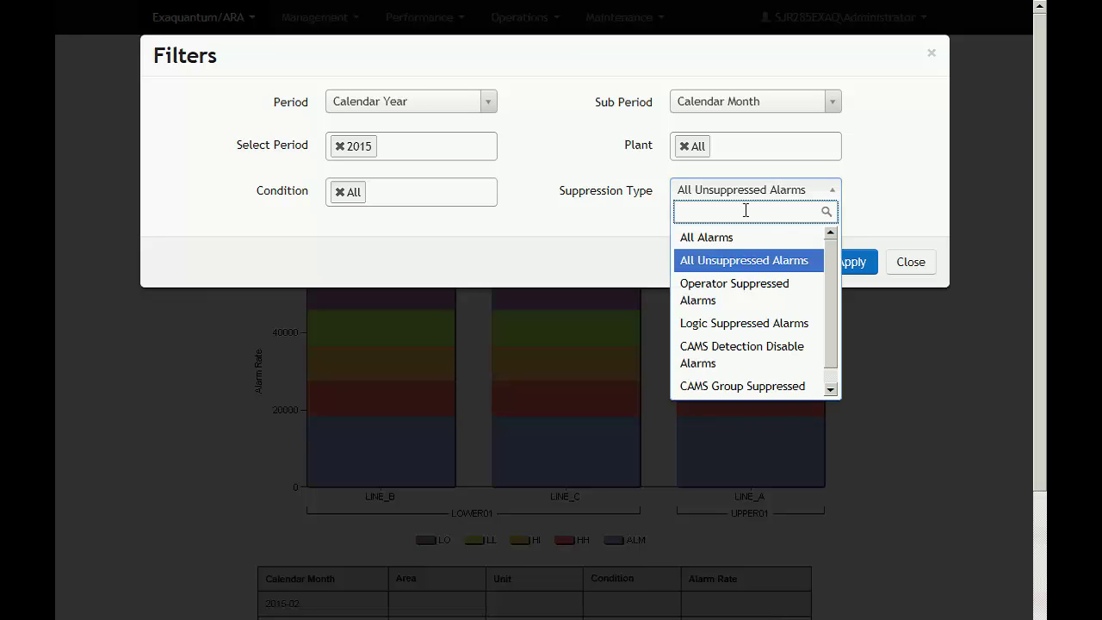
type("op")
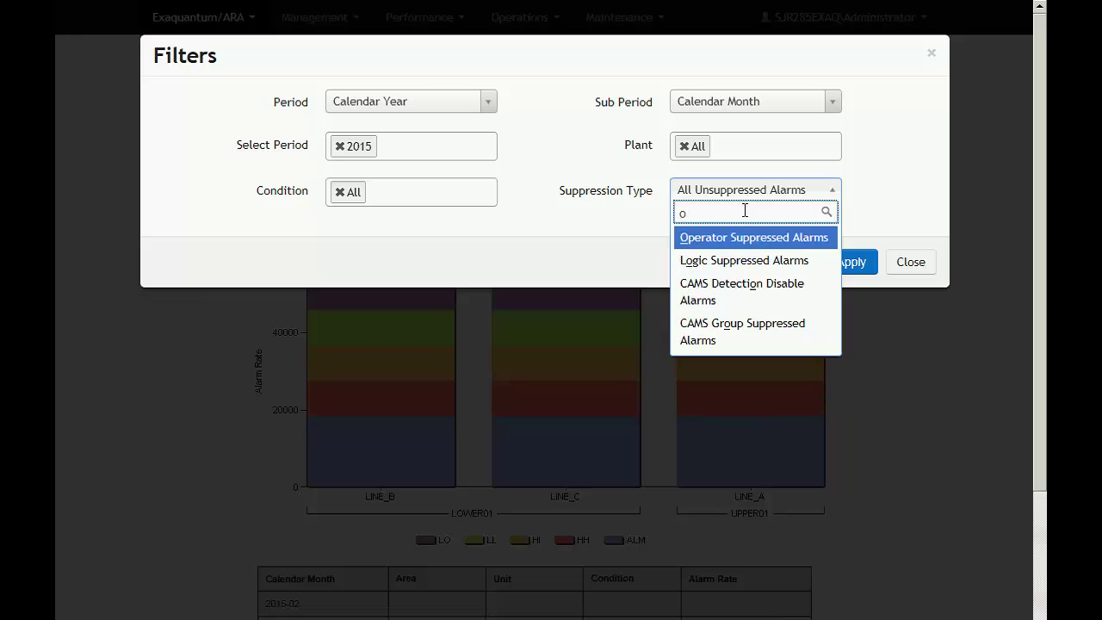
key("BackSpace")
key("BackSpace")
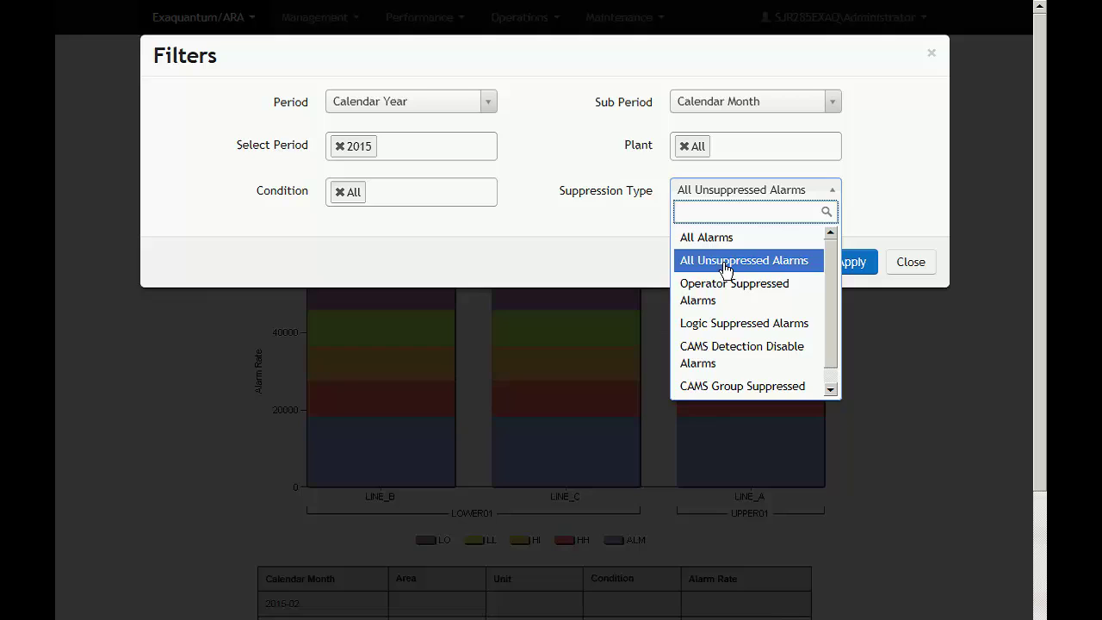
left_click(726, 269)
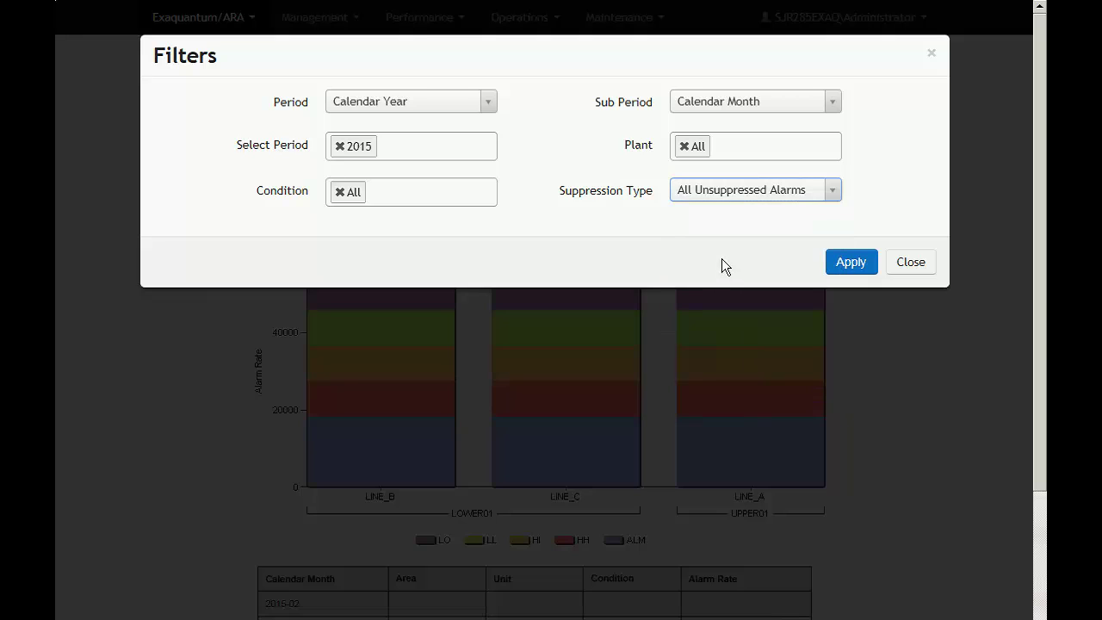
Replace the All plant selection with LINE_B and LINE_C in the plant filter
left_click(685, 147)
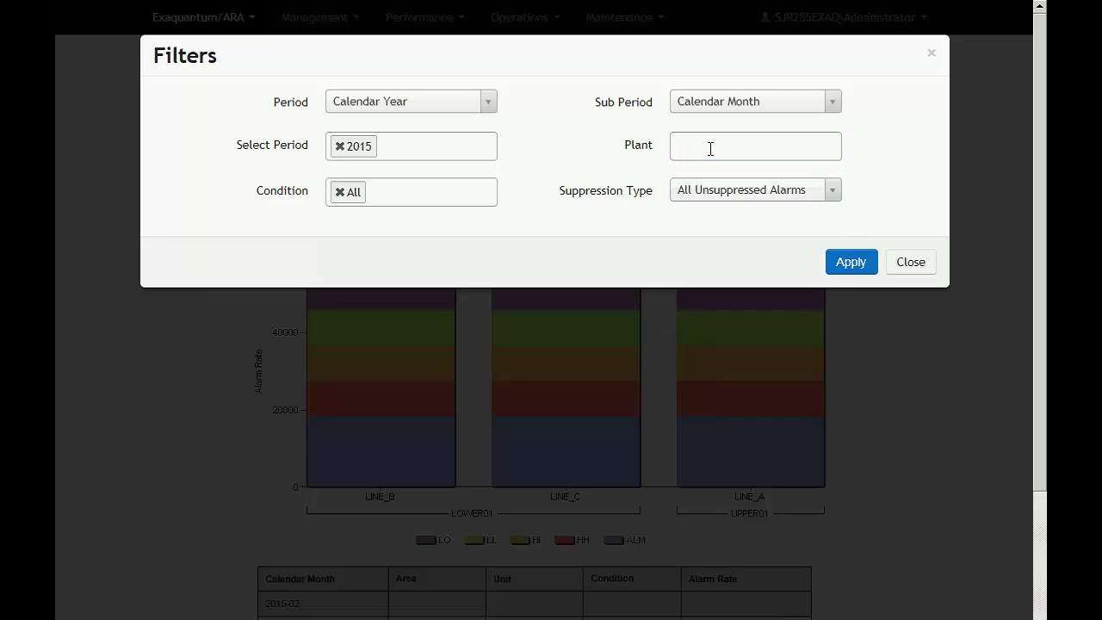
left_click(710, 149)
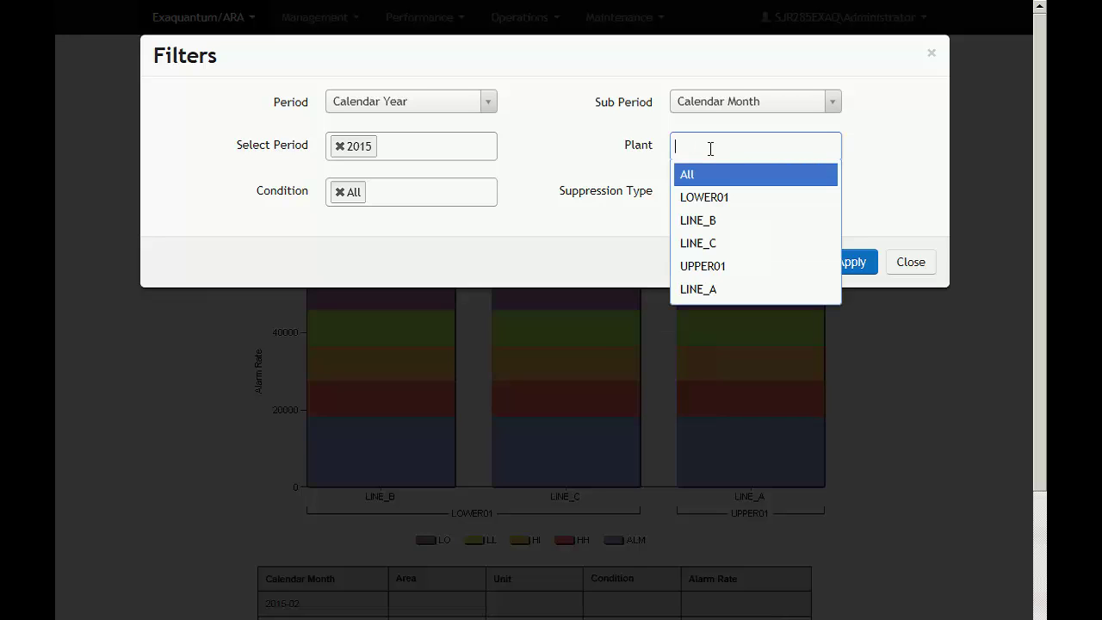
left_click(697, 220)
left_click(765, 155)
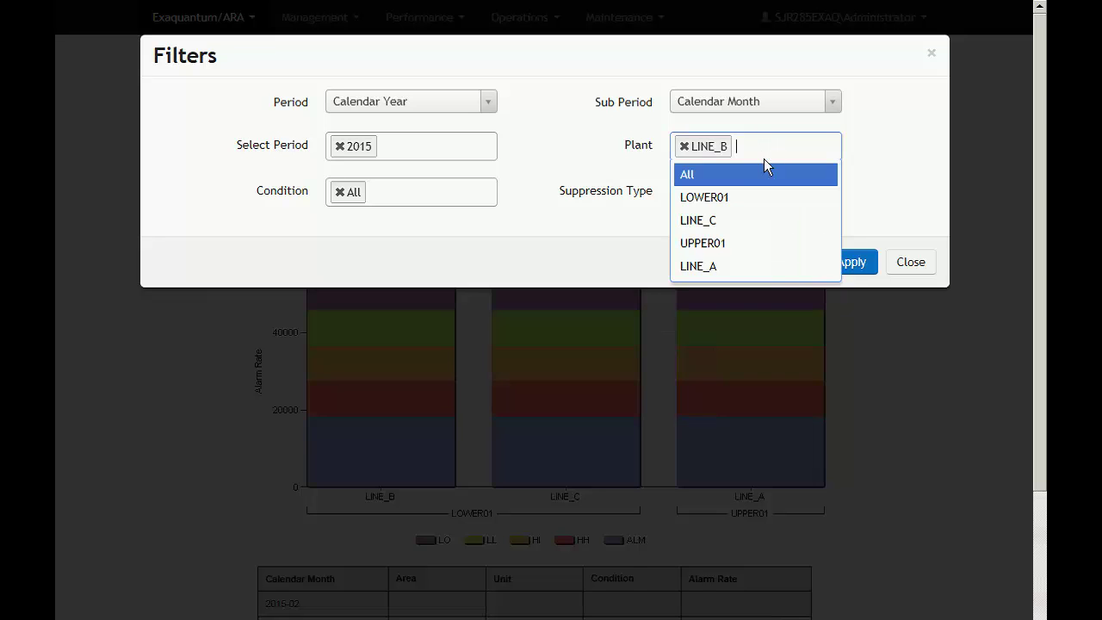
left_click(717, 229)
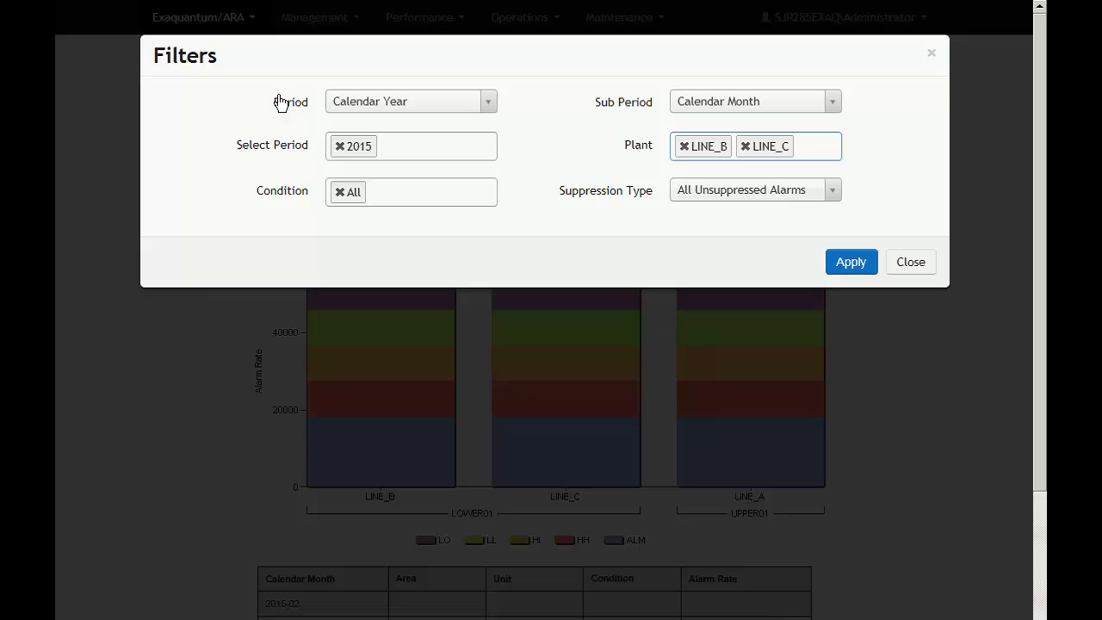
Set Period to Calendar Month and Sub Period to Calendar Day, and apply the filter
left_click(488, 102)
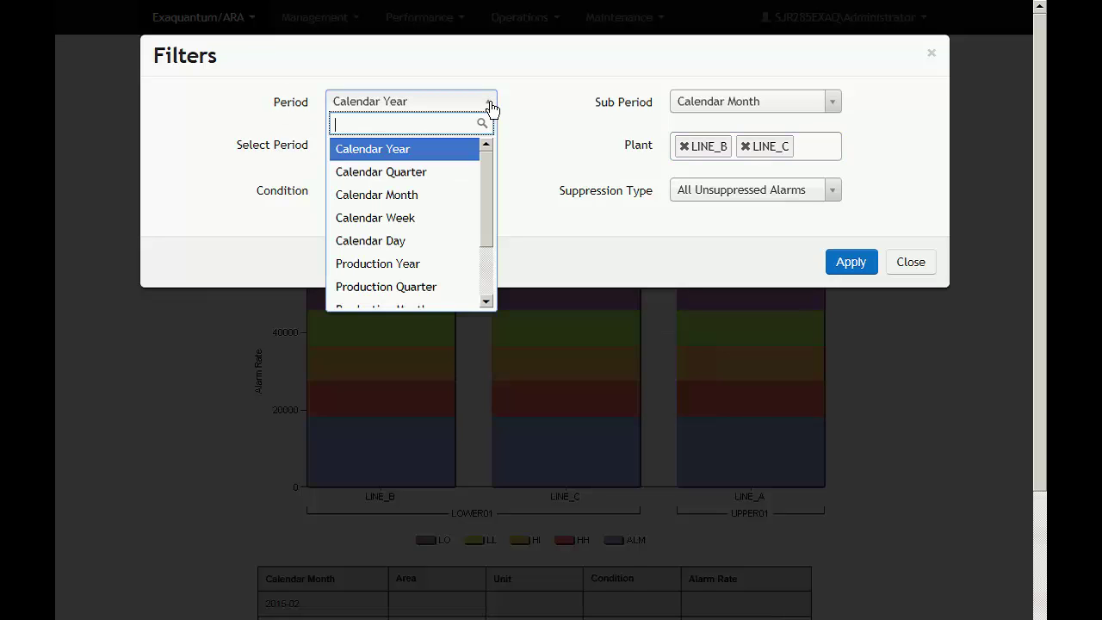
left_click(397, 198)
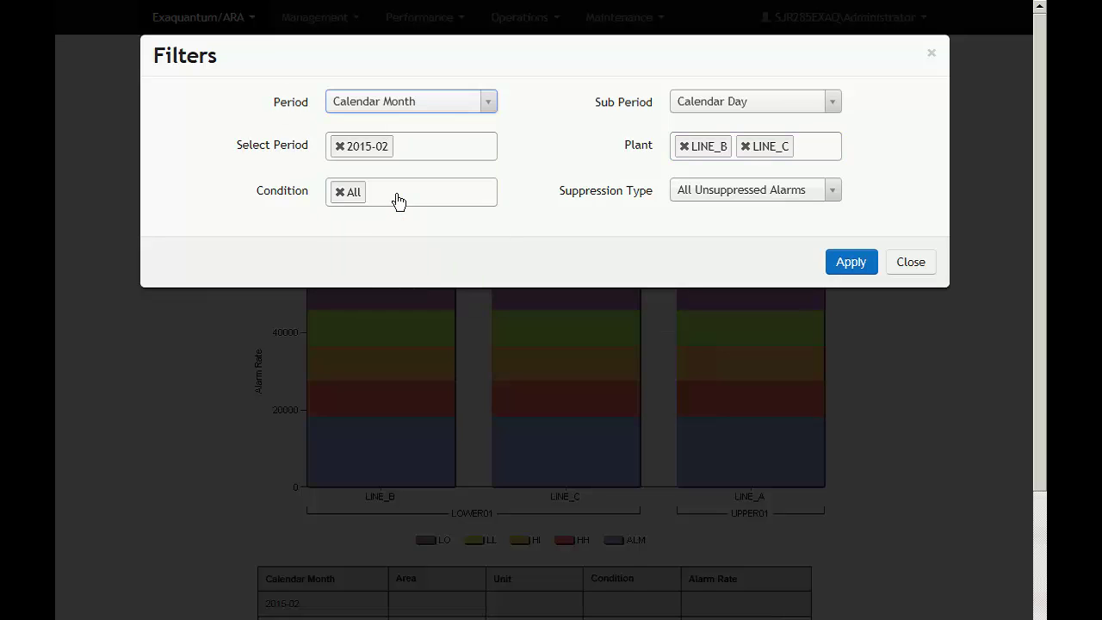
left_click(833, 103)
left_click(832, 109)
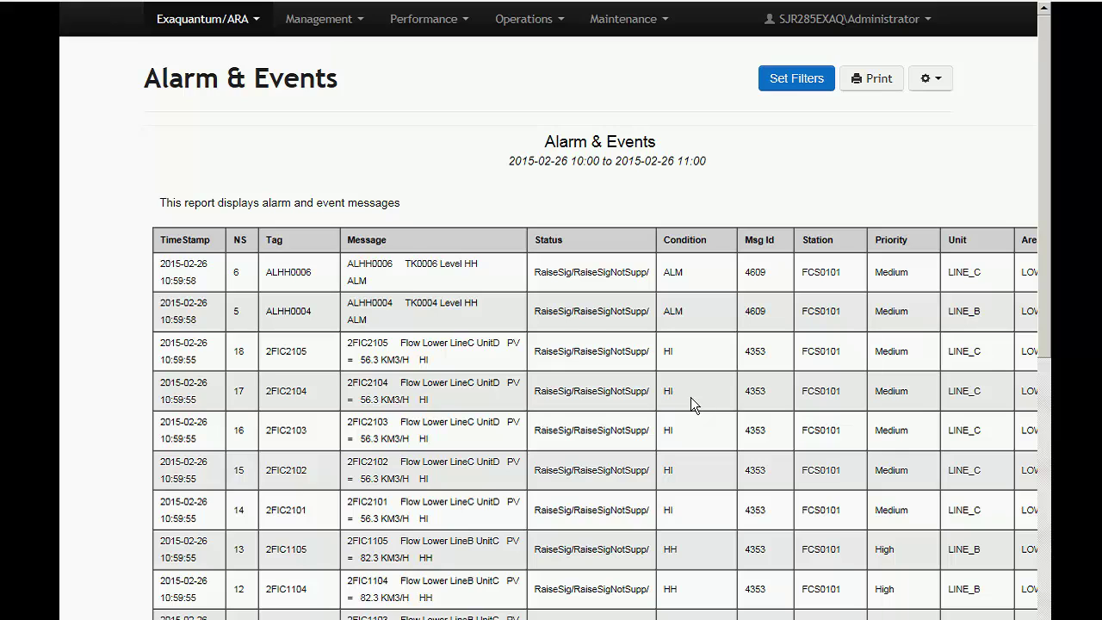
Review the Start Time in the Alarm & Events filters and reapply them unchanged
left_click(796, 79)
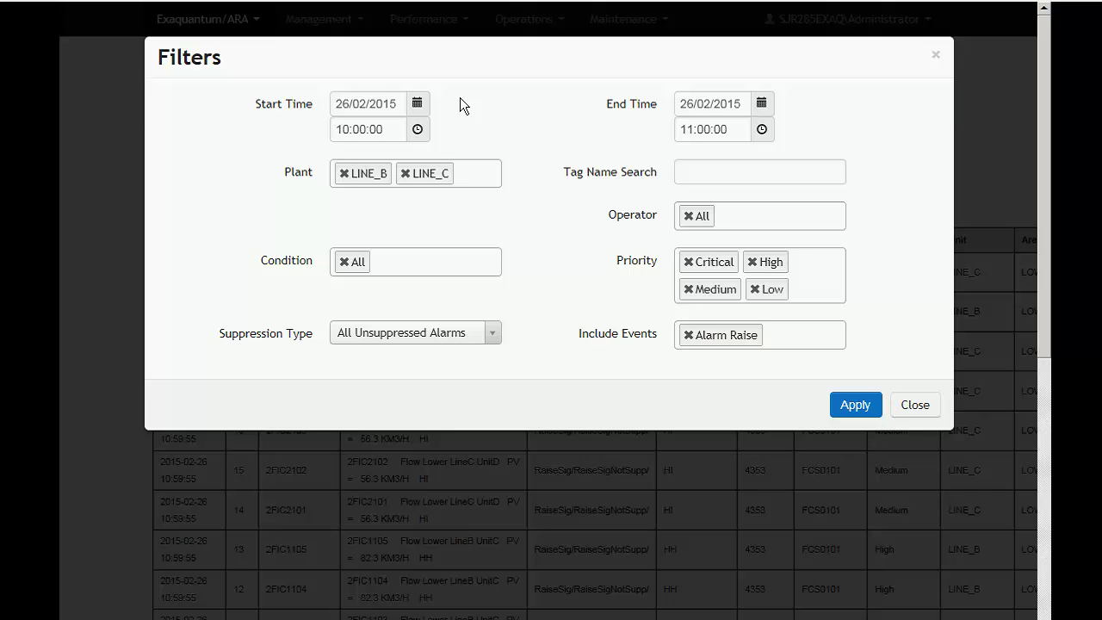
left_click(402, 132)
left_click(418, 131)
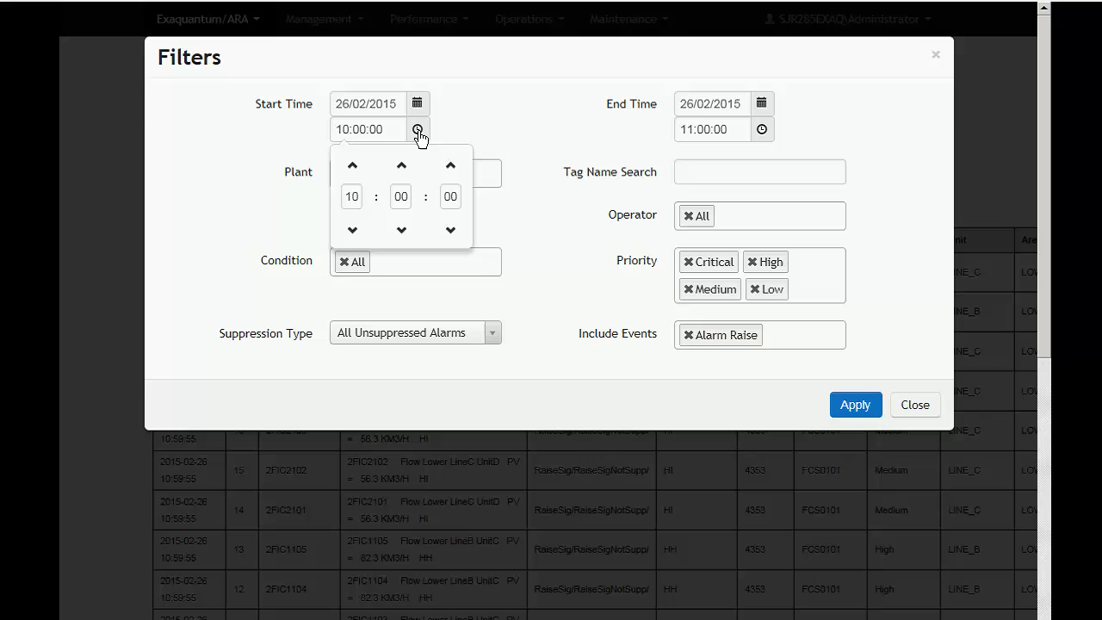
left_click(844, 410)
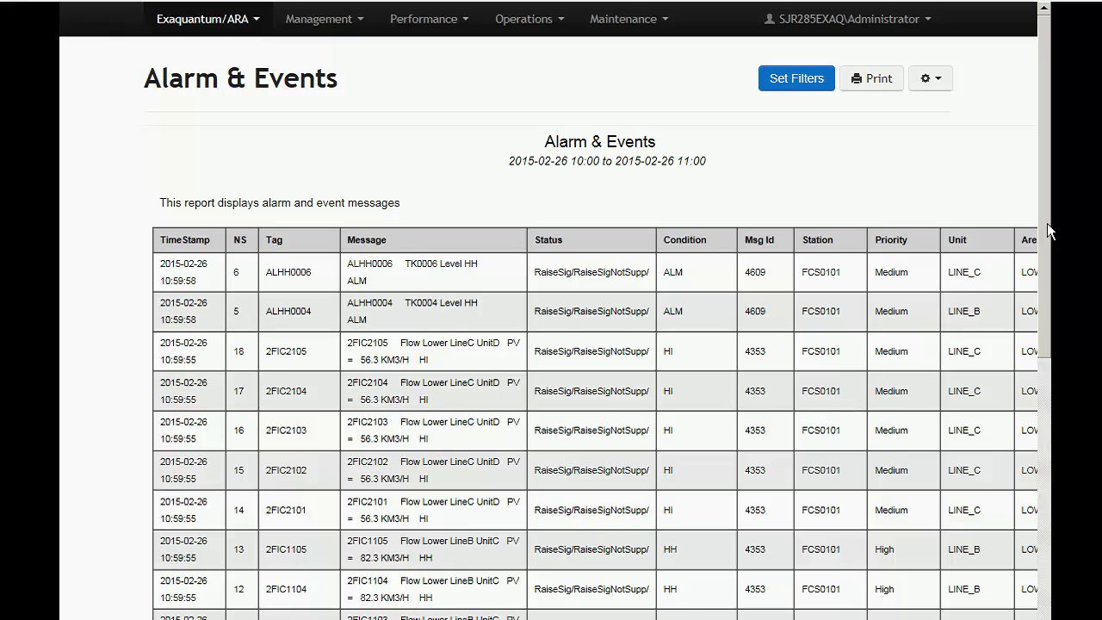
Go to page 2 of the Alarm & Events report from the bottom pagination bar
left_click_drag(1046, 231, 1047, 540)
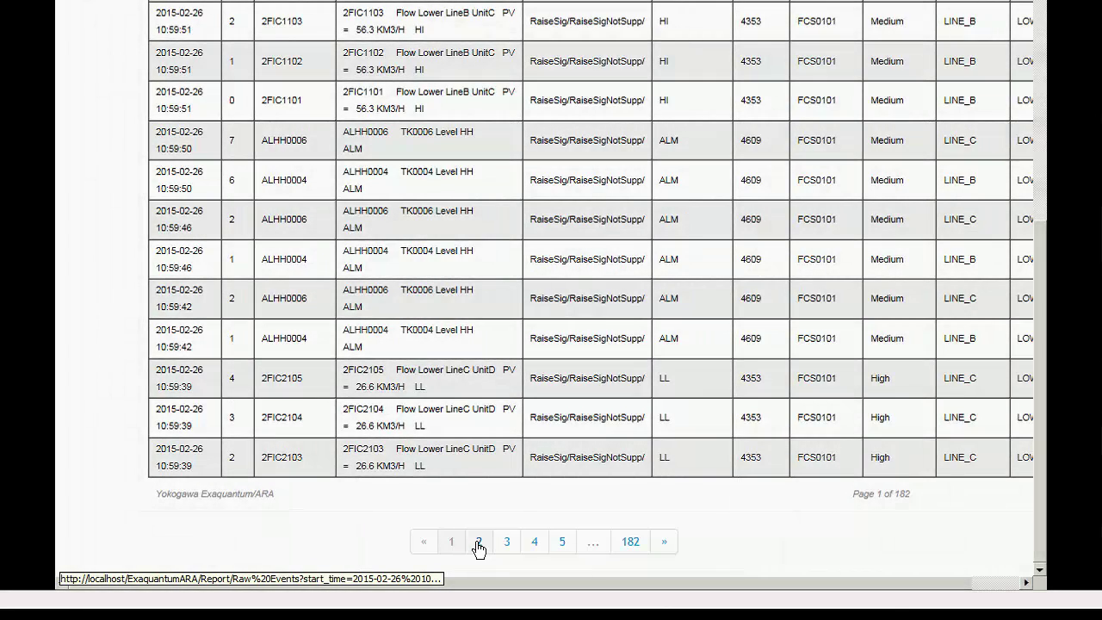
left_click(478, 543)
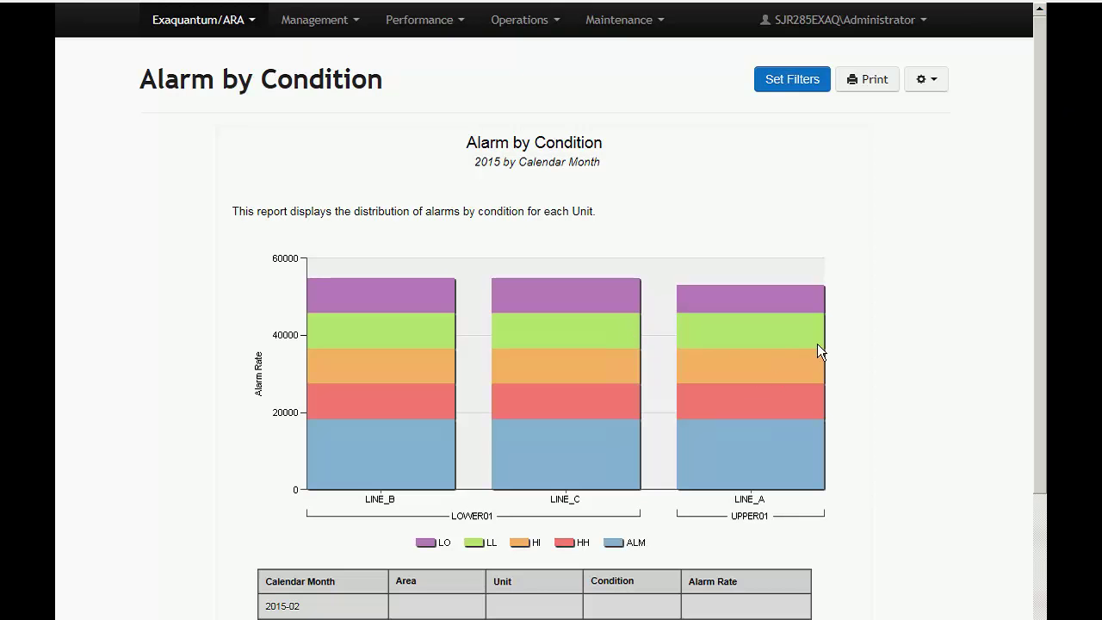
Drill from the 2015-02-26 daily cell into its hourly figures, then into the 10:00 alarm list
scroll(911, 301, "down", 2)
scroll(904, 293, "down", 2)
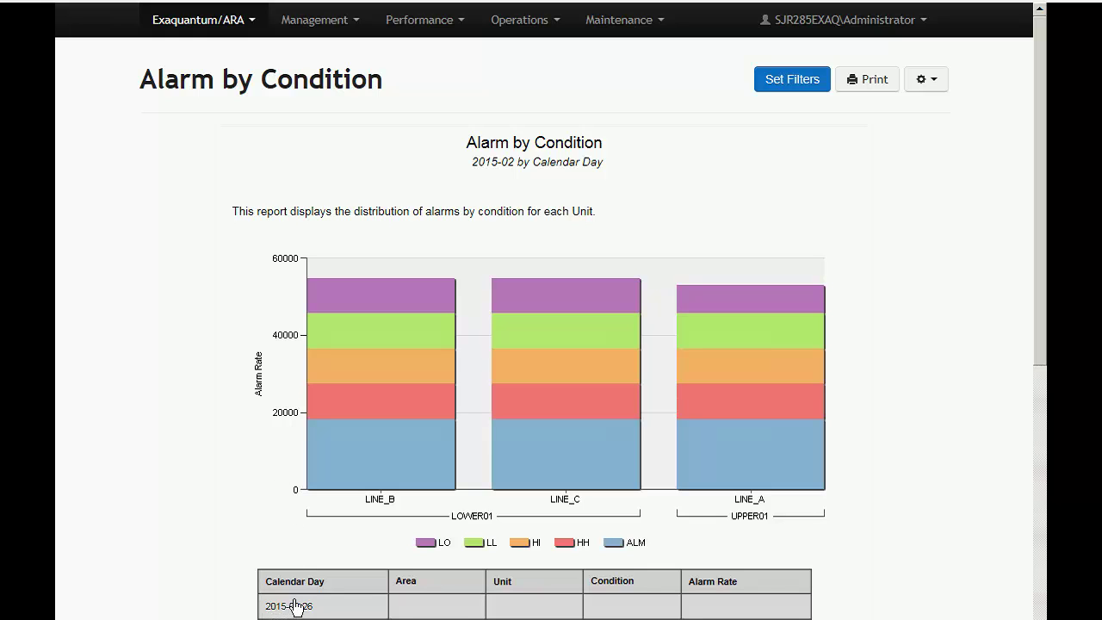
left_click(293, 608)
mouse_move(827, 391)
scroll(950, 384, "down", 5)
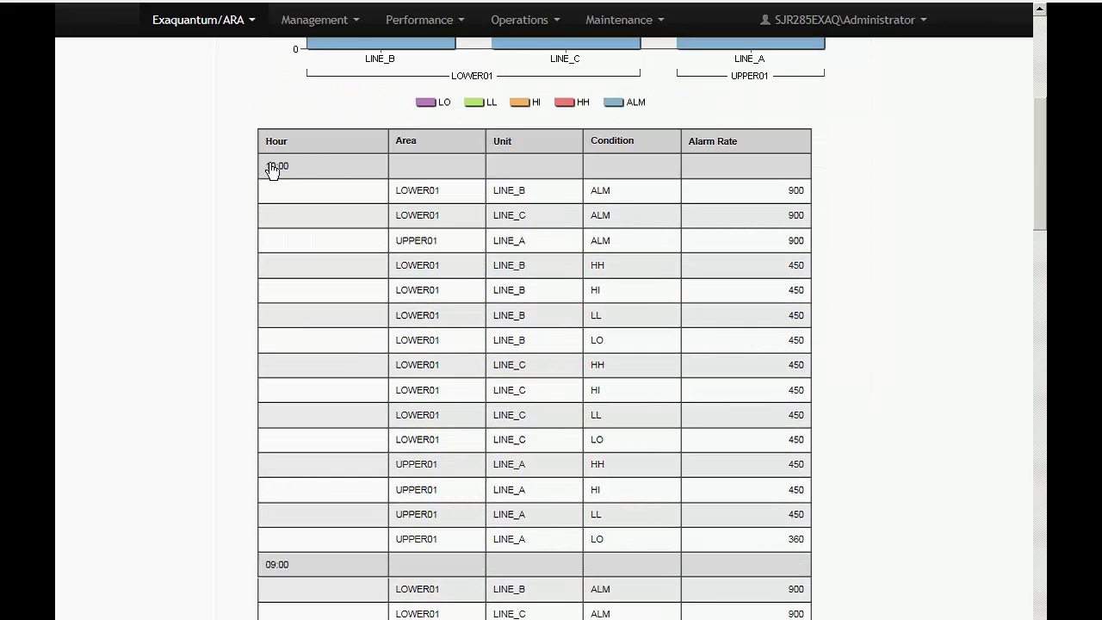
left_click(272, 170)
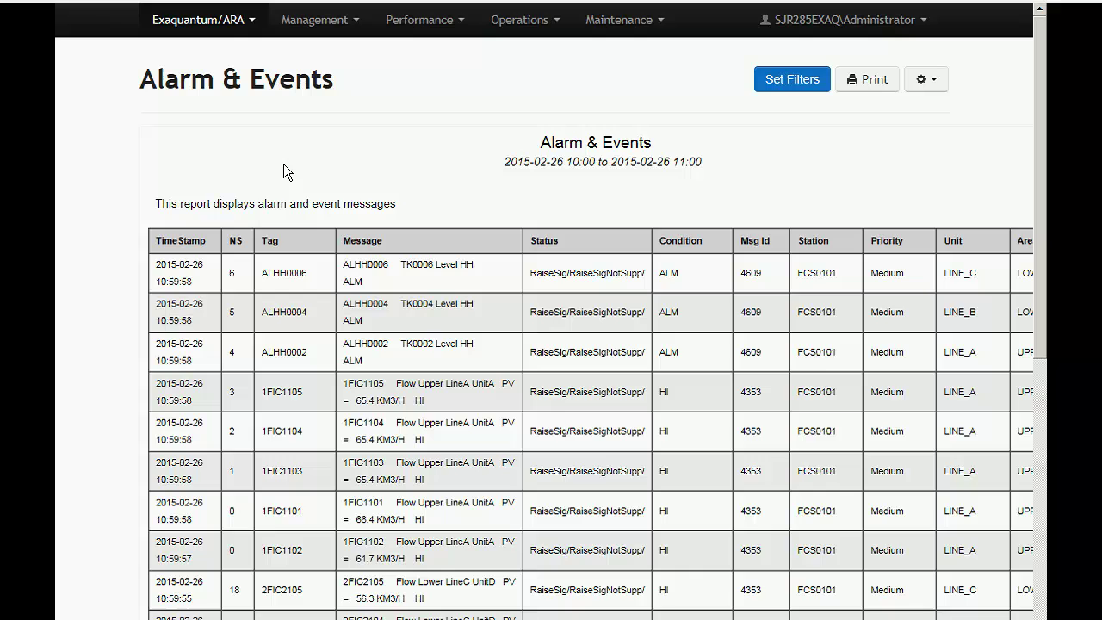
Open the Alarm by Condition and Tag report and set Suppression Type to All Alarms
left_click(544, 24)
left_click(548, 80)
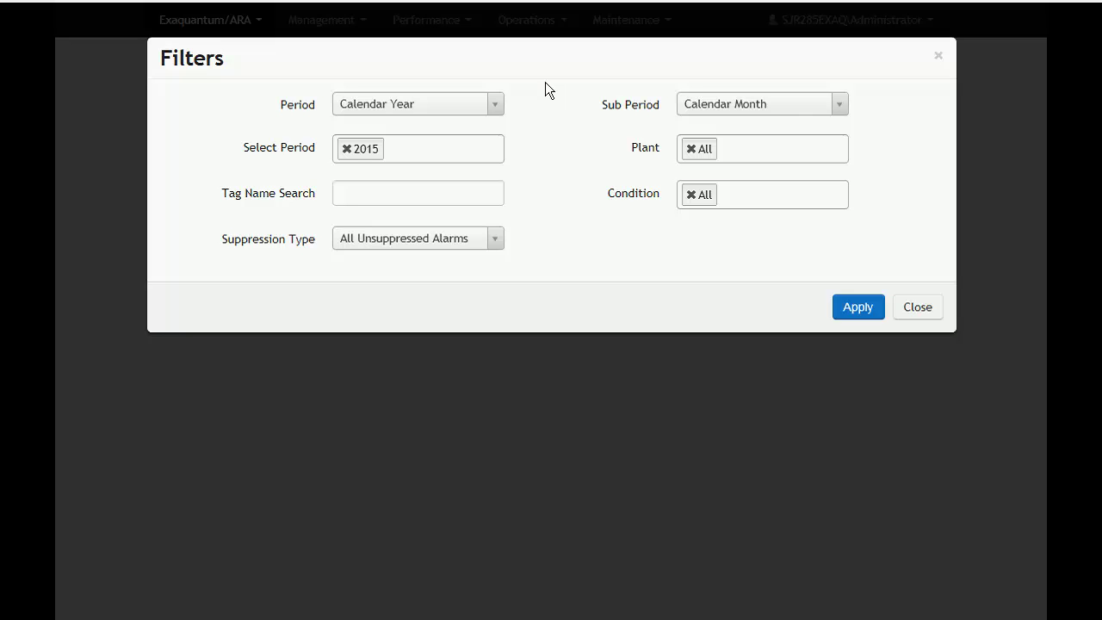
left_click(495, 245)
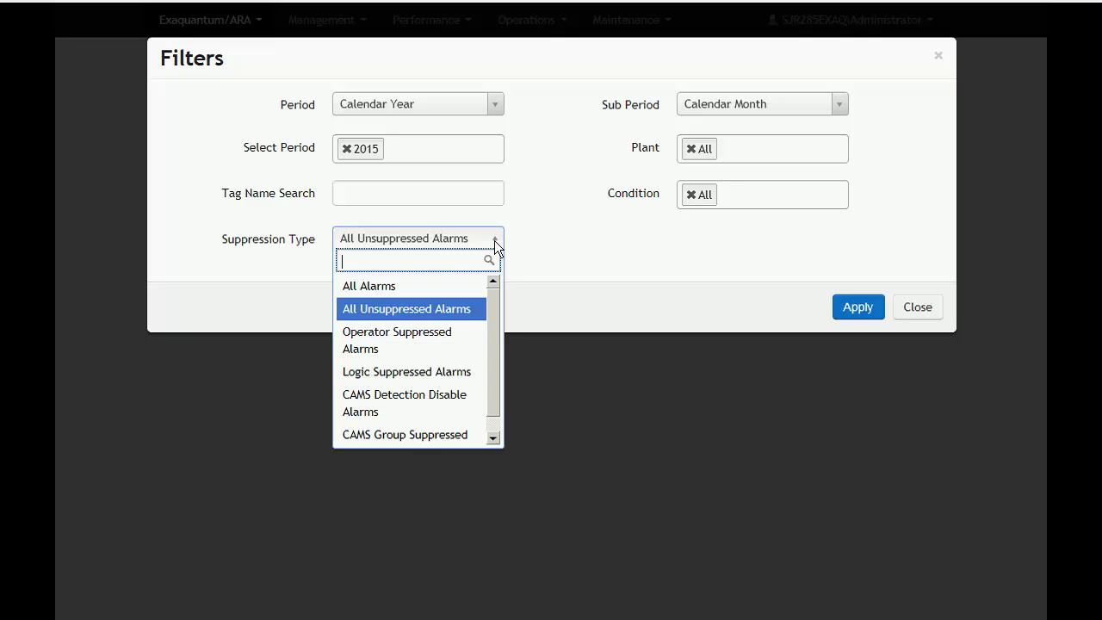
scroll(410, 347, "down", 1)
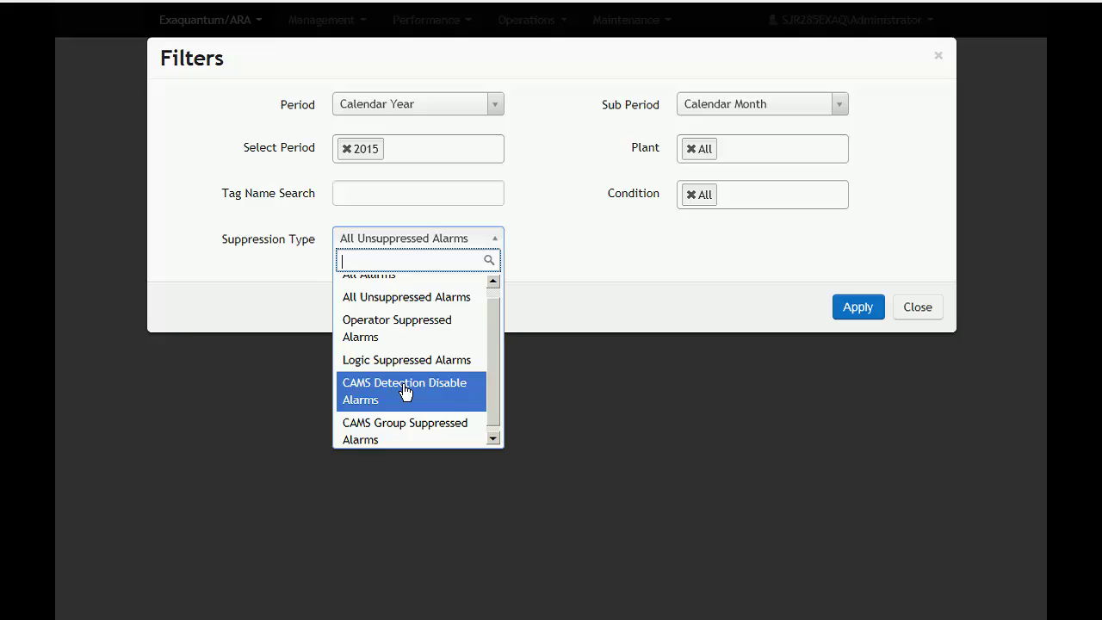
left_click(407, 297)
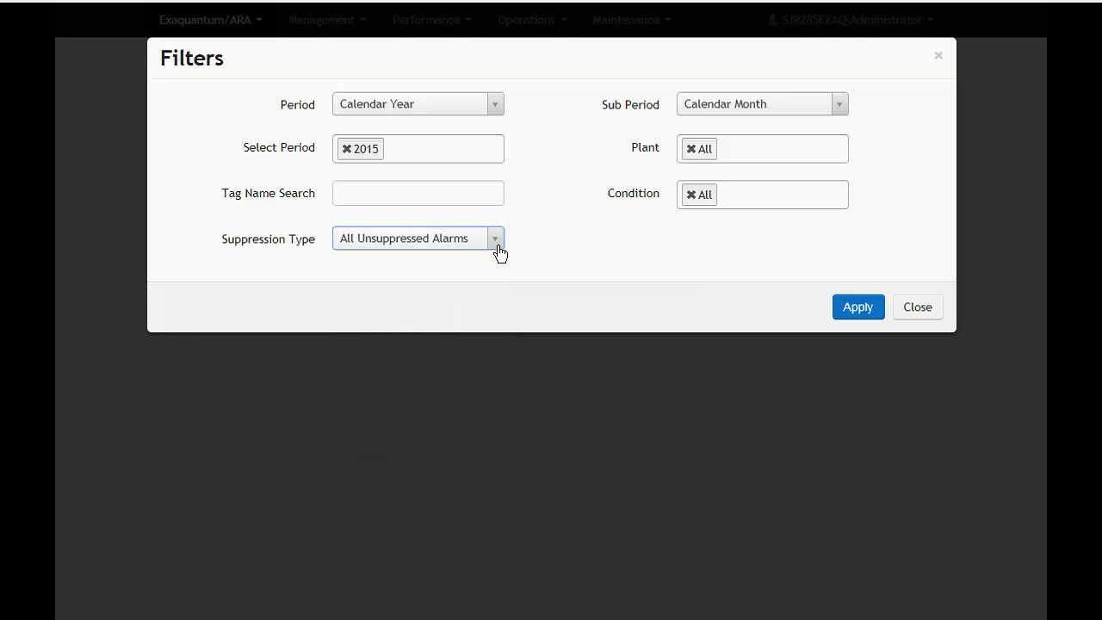
left_click(498, 247)
left_click(421, 291)
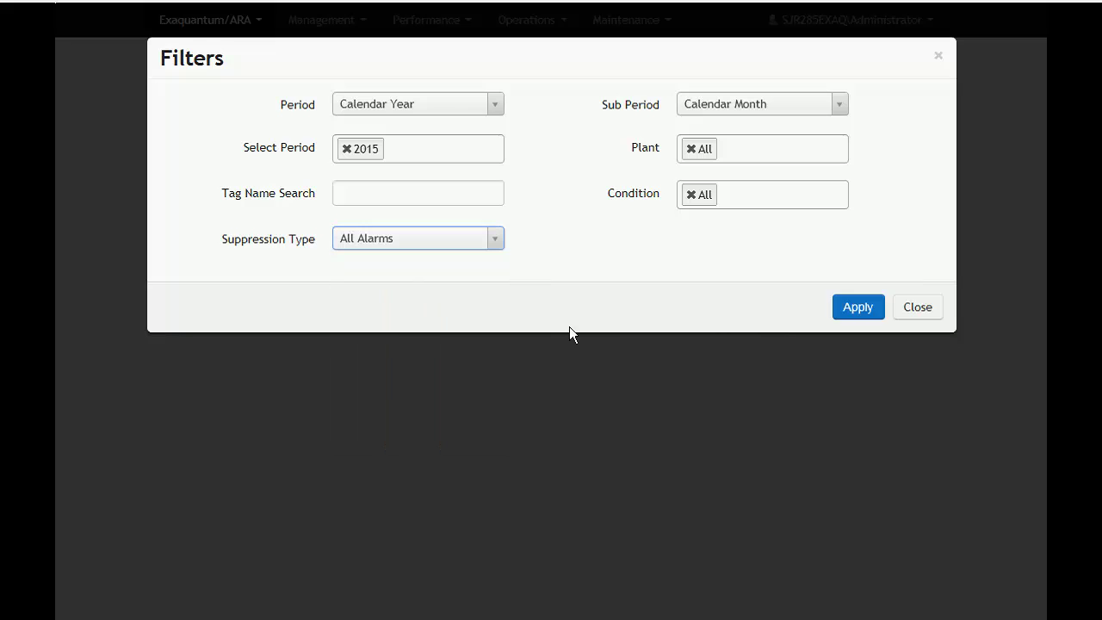
left_click(839, 316)
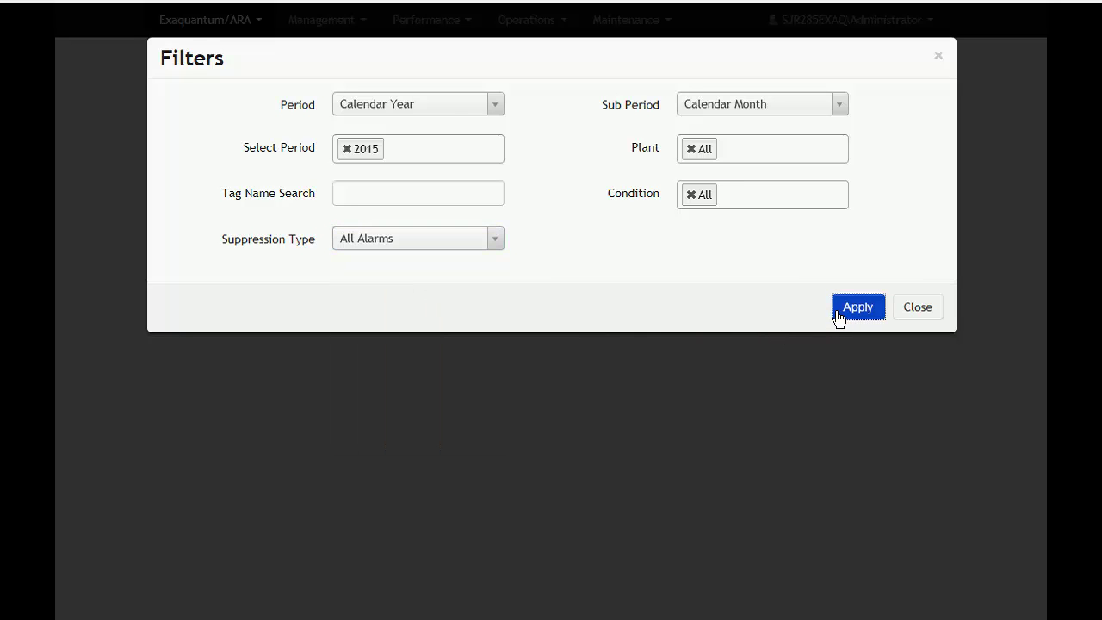